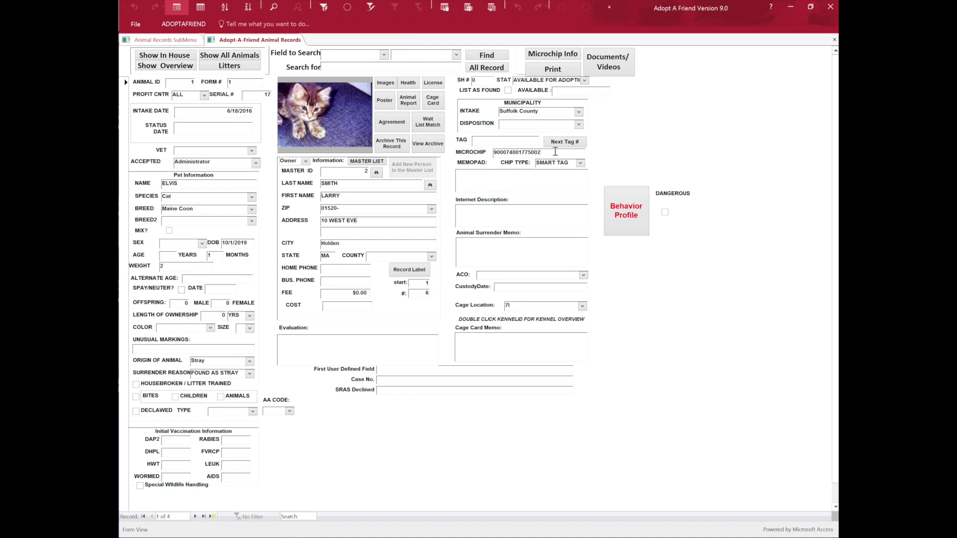
Review the microchip field and chip registration details of the cat ELVIS, and close the animal records.
{"action": "left_click_drag", "start_coordinate": [554, 151], "coordinate": [481, 151]}
{"action": "left_click", "coordinate": [319, 184]}
{"action": "left_click", "coordinate": [565, 53]}
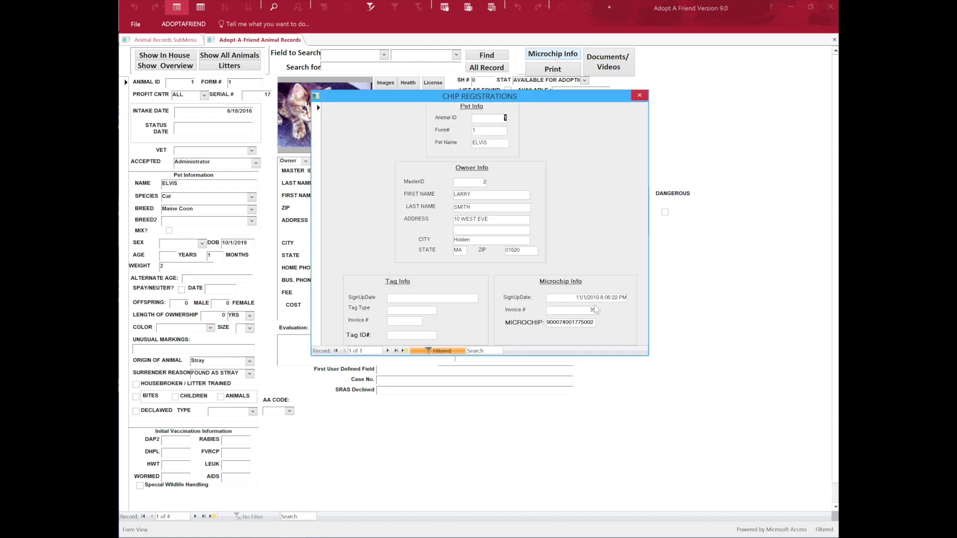
{"action": "left_click_drag", "start_coordinate": [576, 298], "coordinate": [595, 310]}
{"action": "left_click", "coordinate": [640, 97]}
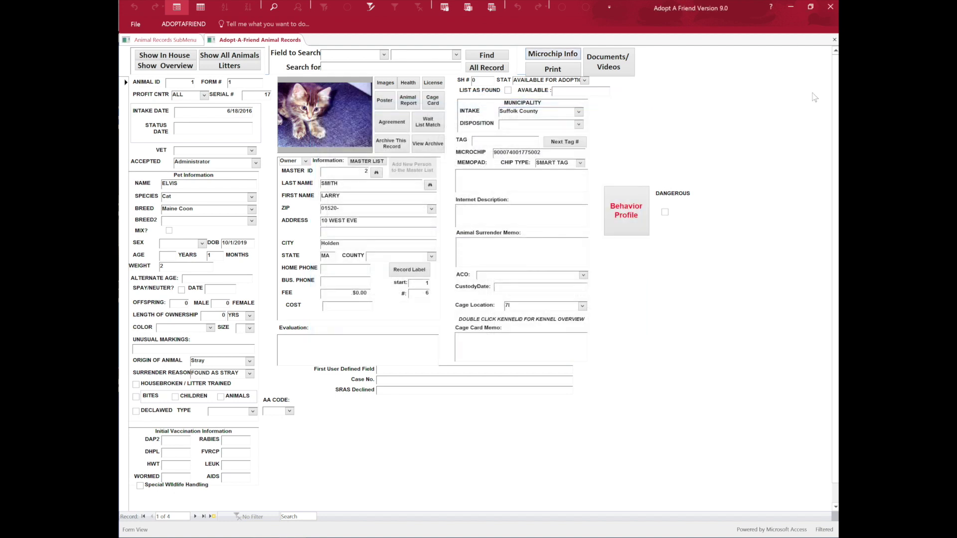
{"action": "left_click", "coordinate": [833, 40]}
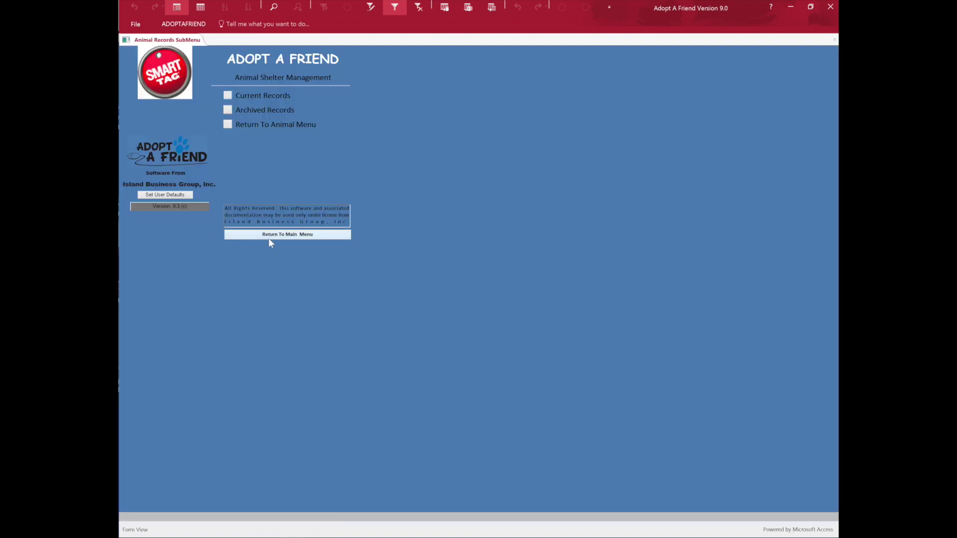
Go from the main menu to System Administration's supporting tables and open the Services table.
{"action": "left_click", "coordinate": [273, 239]}
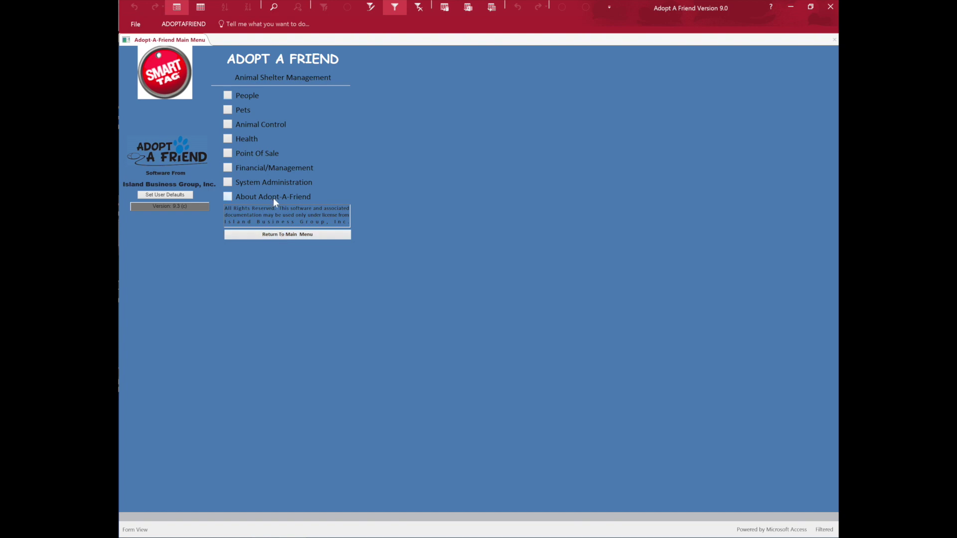
{"action": "left_click", "coordinate": [227, 183]}
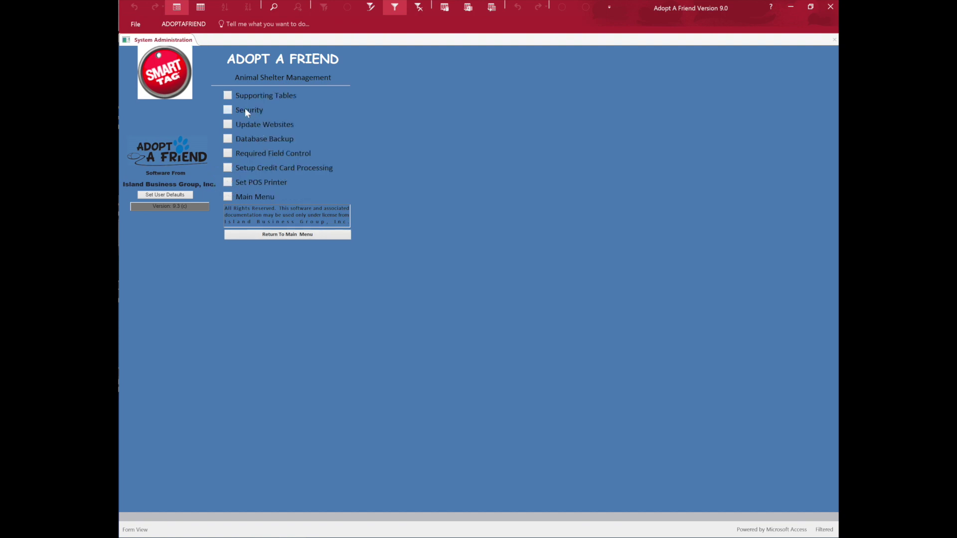
{"action": "left_click", "coordinate": [229, 96]}
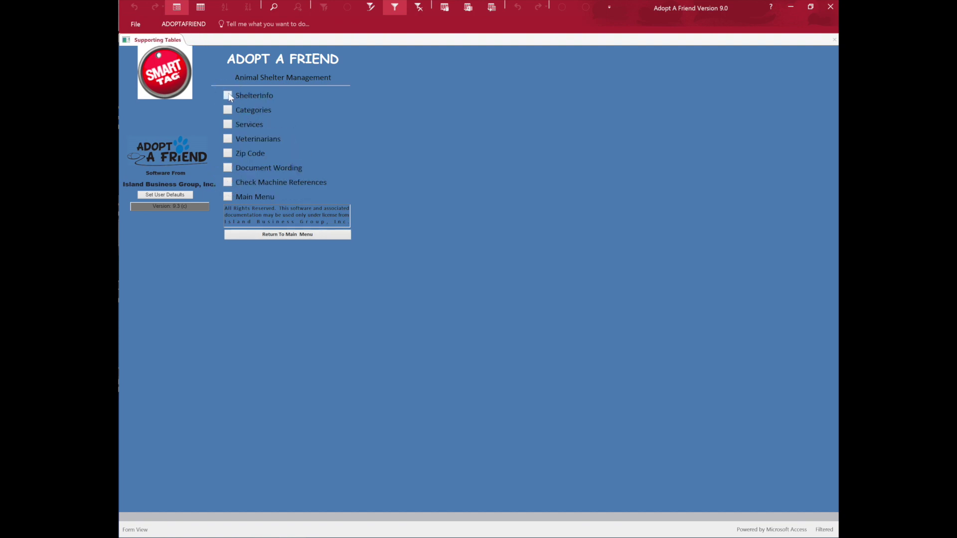
{"action": "left_click", "coordinate": [231, 125]}
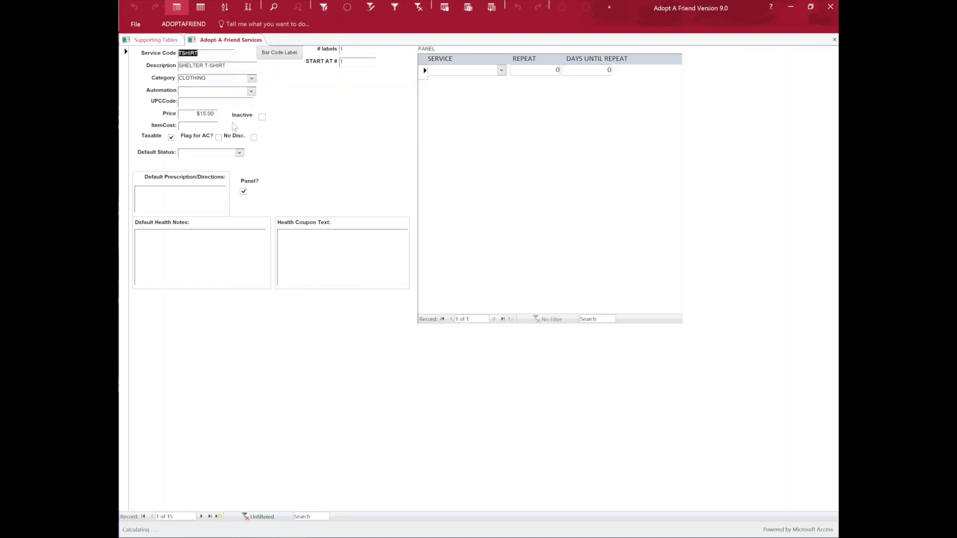
Find the MICROCHIP service in the datasheet list, examine its category and automation settings in form view, and close the services.
{"action": "left_click", "coordinate": [190, 6]}
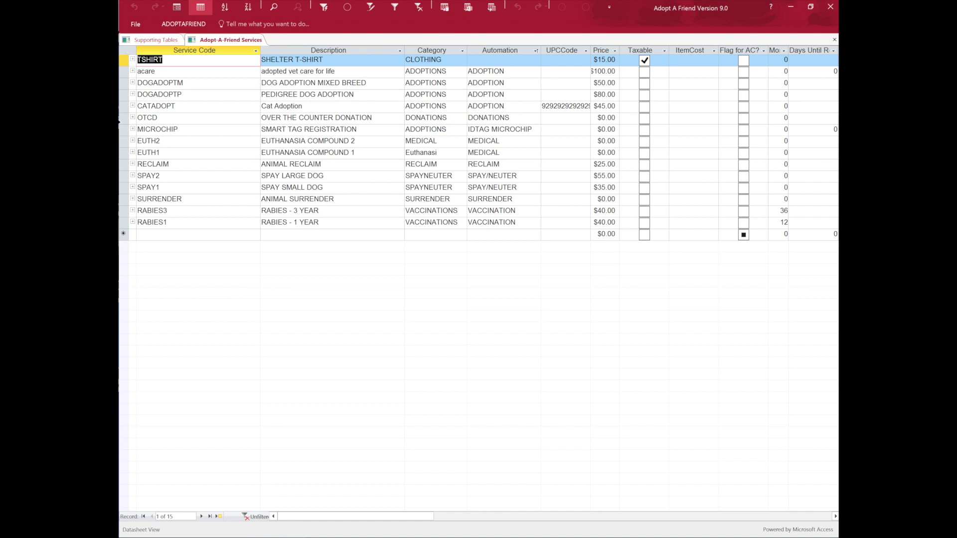
{"action": "left_click", "coordinate": [124, 129]}
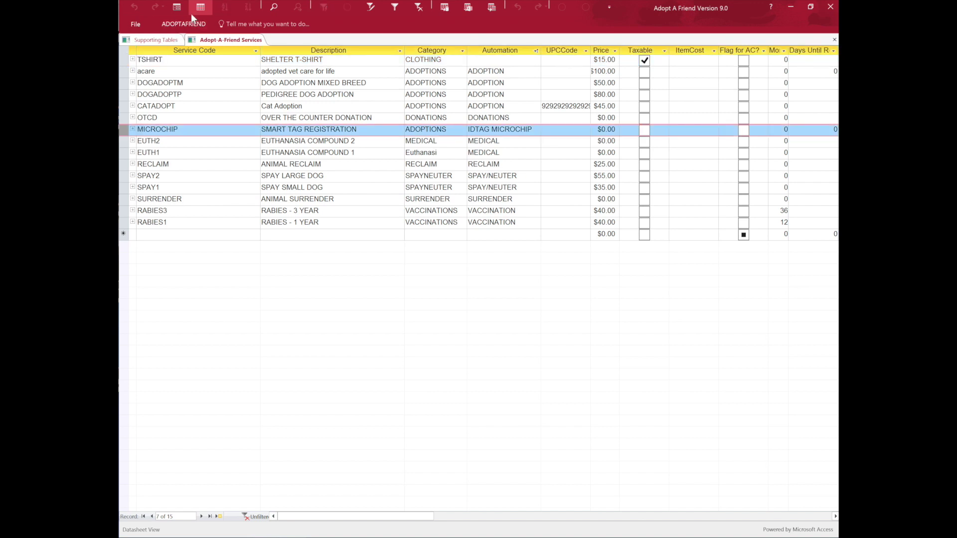
{"action": "left_click", "coordinate": [177, 6]}
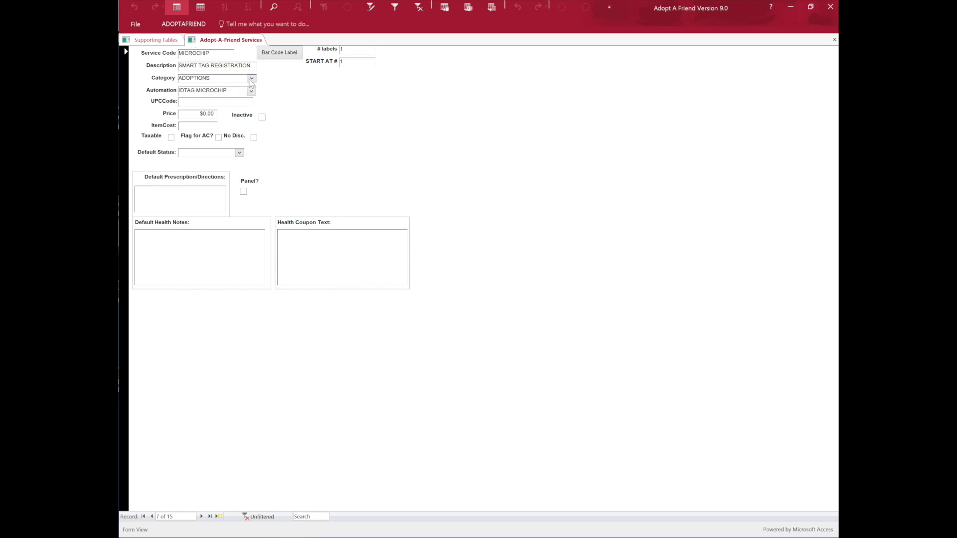
{"action": "left_click", "coordinate": [251, 78]}
{"action": "left_click", "coordinate": [251, 80]}
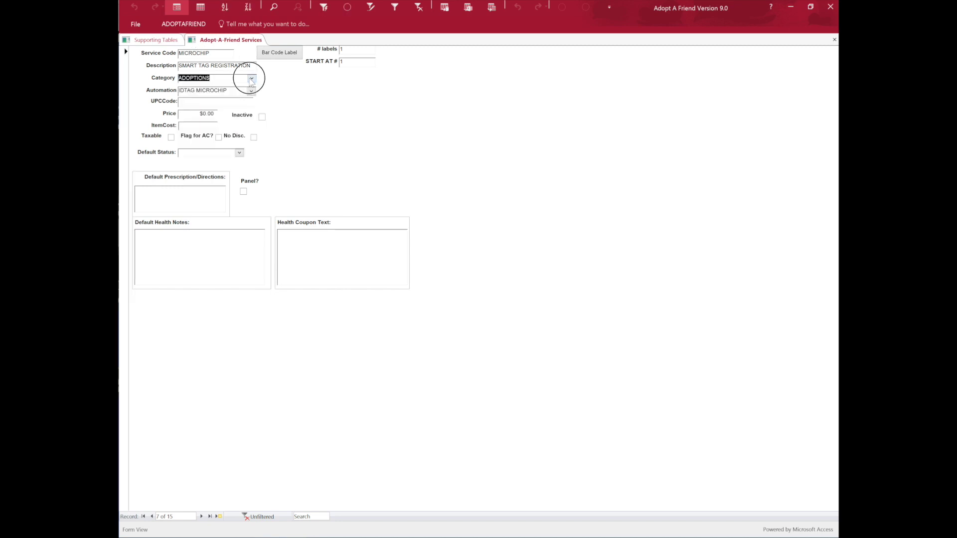
{"action": "left_click", "coordinate": [231, 91]}
{"action": "left_click", "coordinate": [834, 39]}
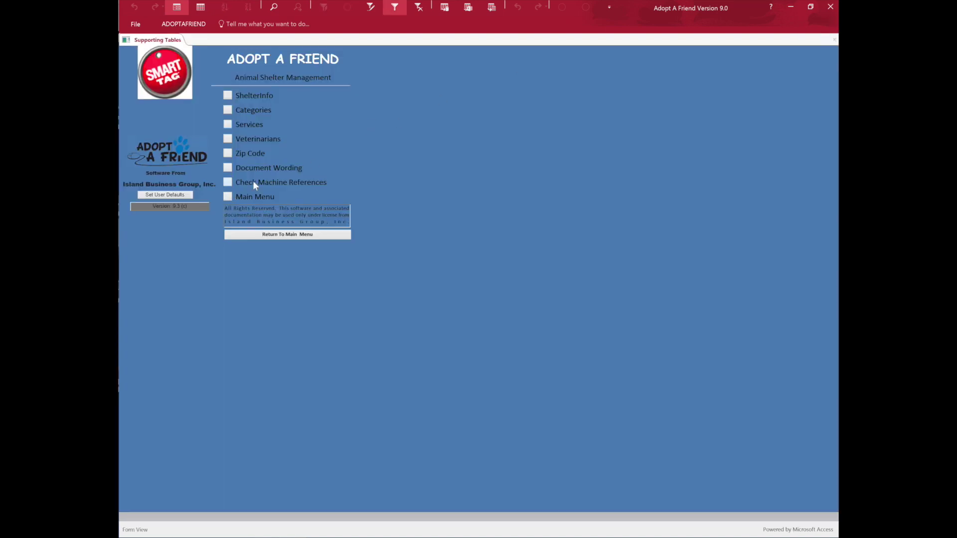
Start a new Point Of Sale invoice for the existing customer, found by last name, with the CATADOPT item.
{"action": "left_click", "coordinate": [227, 198]}
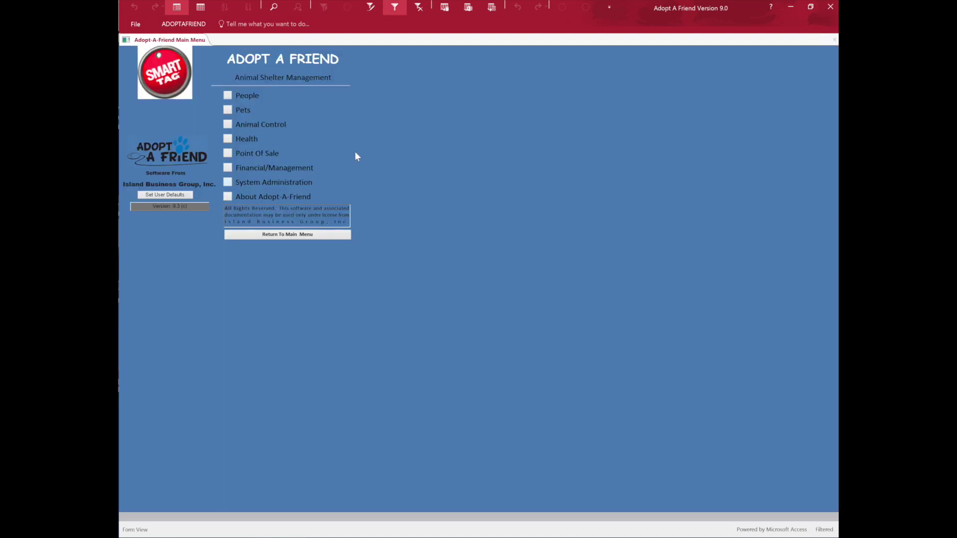
{"action": "left_click", "coordinate": [227, 152]}
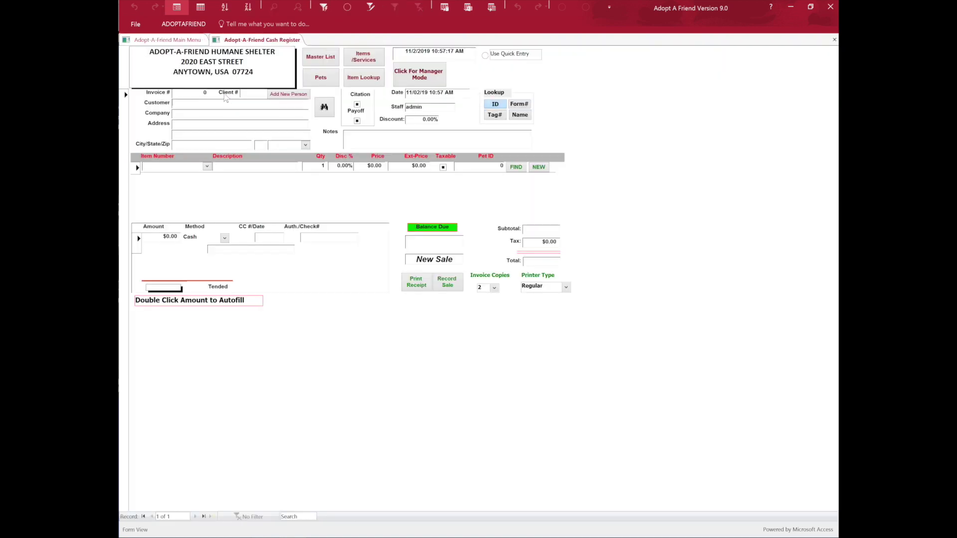
{"action": "left_click", "coordinate": [287, 101]}
{"action": "type", "text": "mirell"}
{"action": "left_click", "coordinate": [322, 109]}
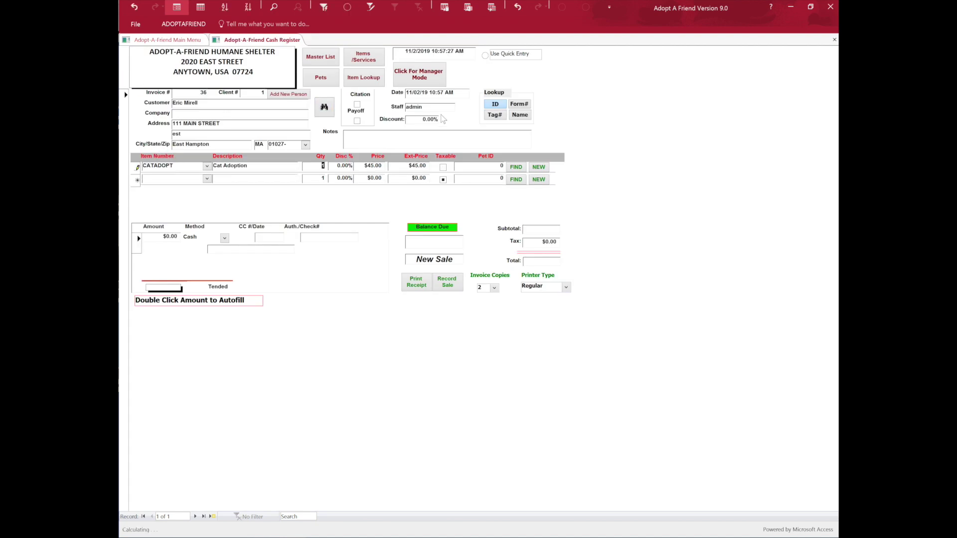
Assign the pet ELVIS to the Cat Adoption line and add a MICROCHIP line for the Smart Tag registration.
{"action": "left_click", "coordinate": [513, 165]}
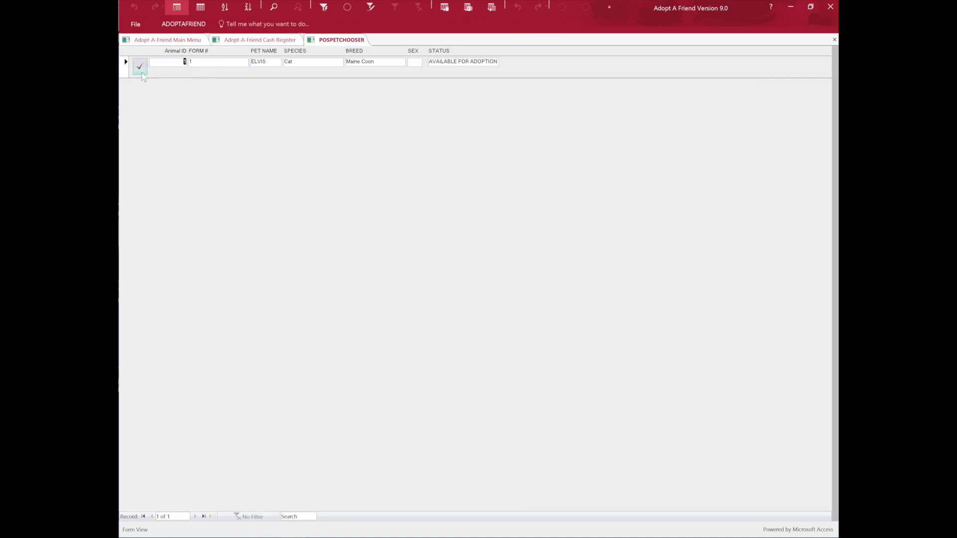
{"action": "left_click", "coordinate": [142, 73]}
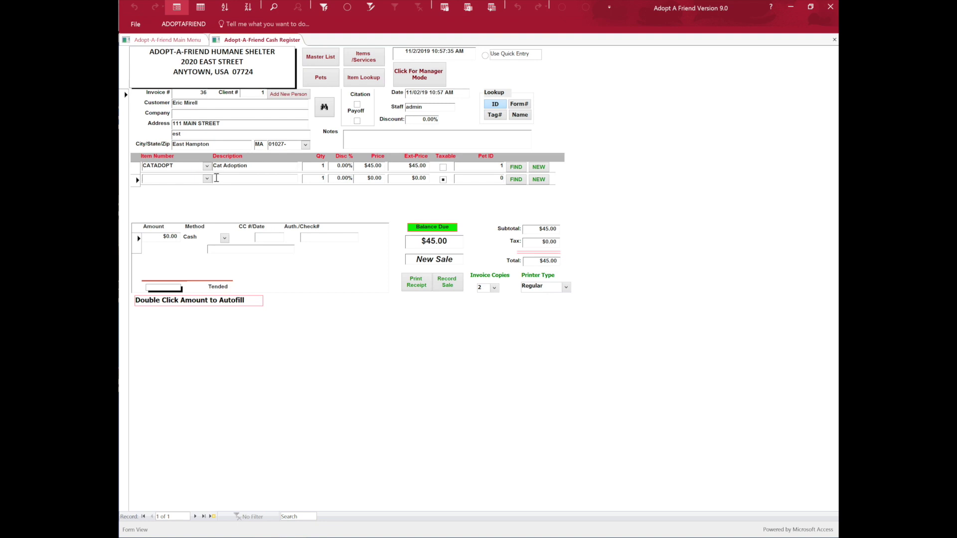
{"action": "left_click", "coordinate": [206, 179]}
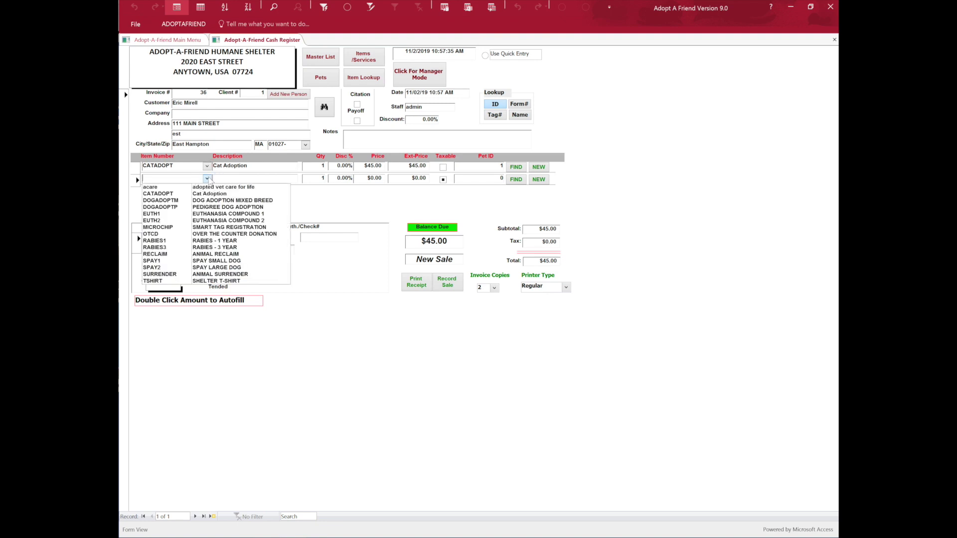
{"action": "left_click", "coordinate": [220, 227]}
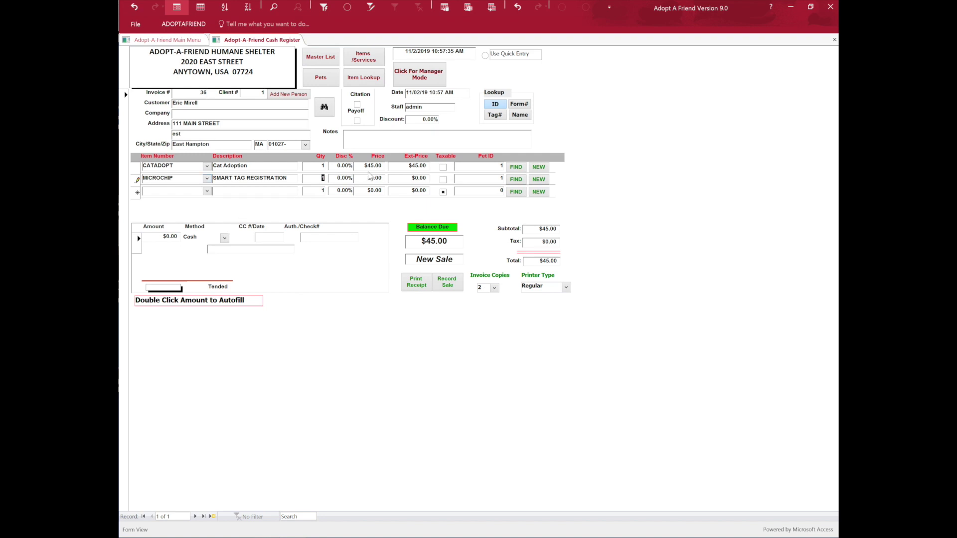
Fill in the full $45.00 cash payment and record the sale without printing a receipt.
{"action": "double_click", "coordinate": [169, 237]}
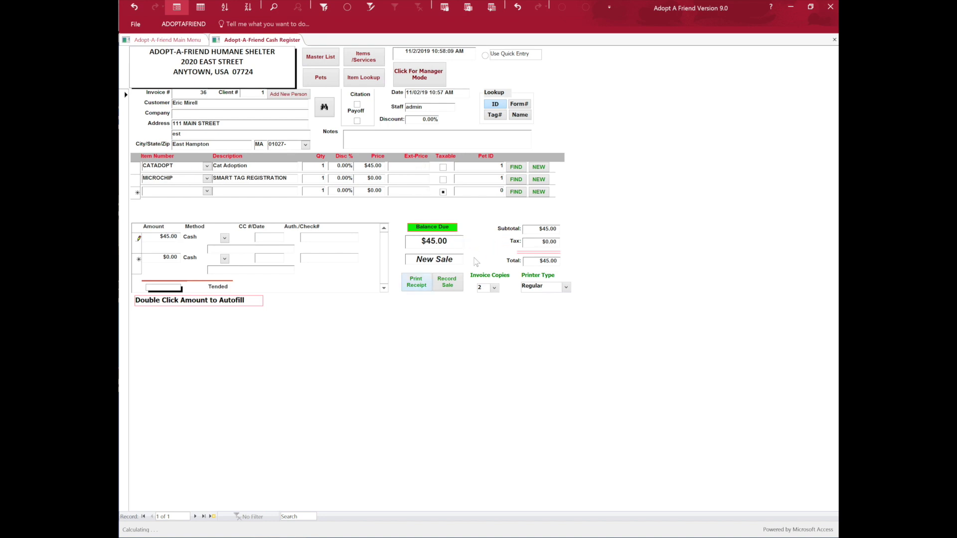
{"action": "left_click", "coordinate": [449, 284]}
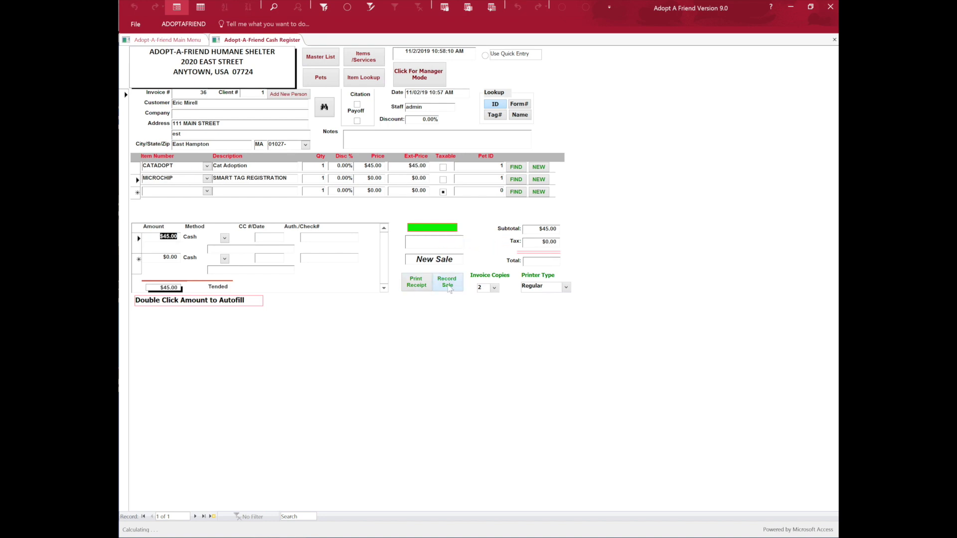
{"action": "left_click", "coordinate": [449, 285]}
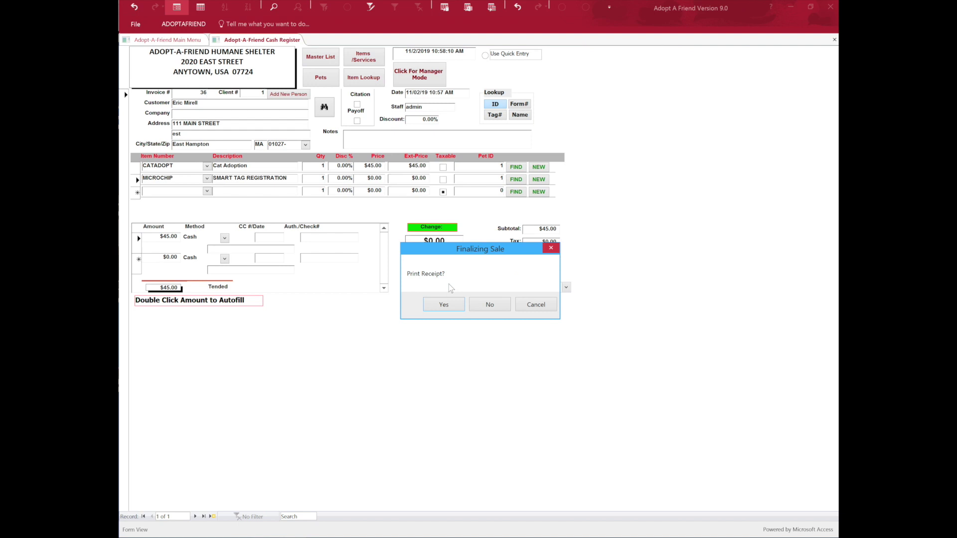
{"action": "left_click", "coordinate": [482, 302]}
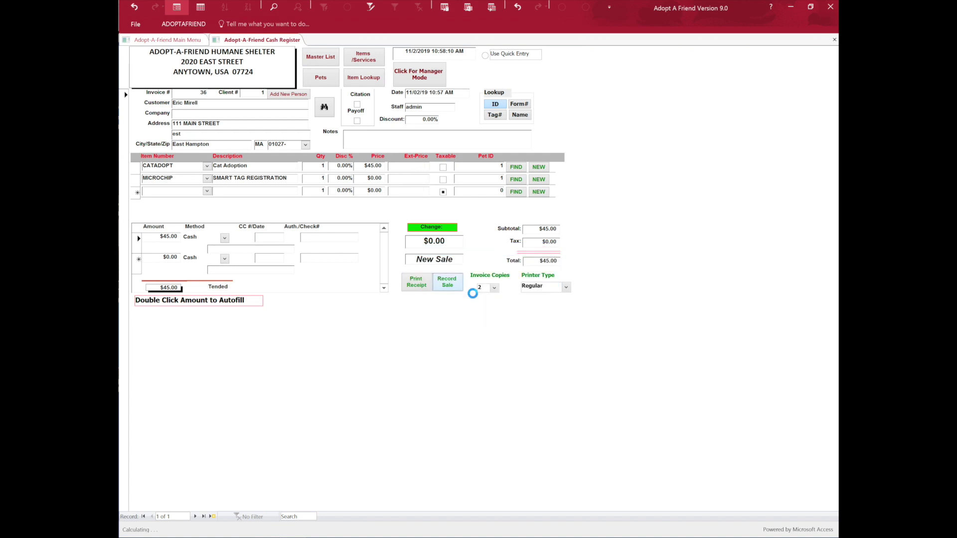
{"action": "left_click", "coordinate": [463, 307]}
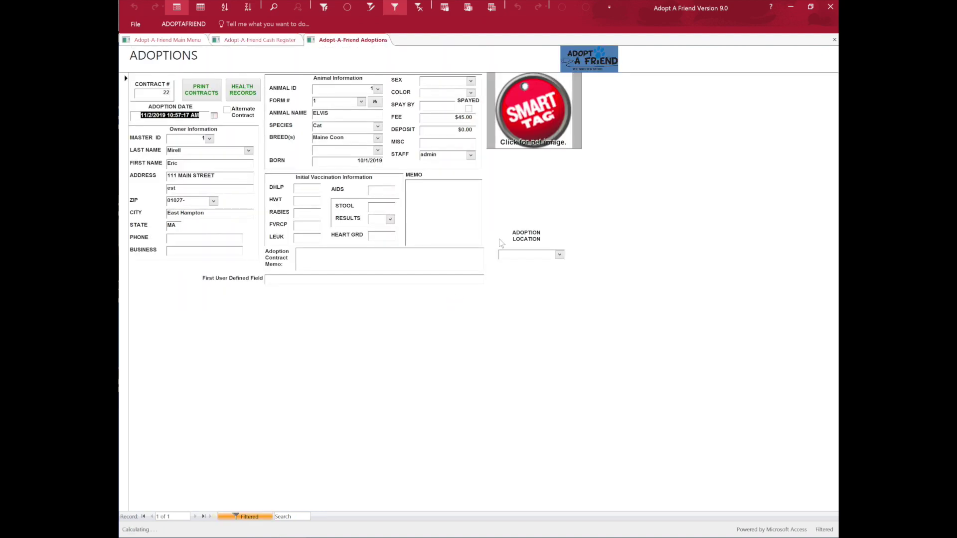
Show the pet's photo on the adoption contract, review the chip registration's owner and sign-up date, and close both forms.
{"action": "left_click", "coordinate": [519, 137]}
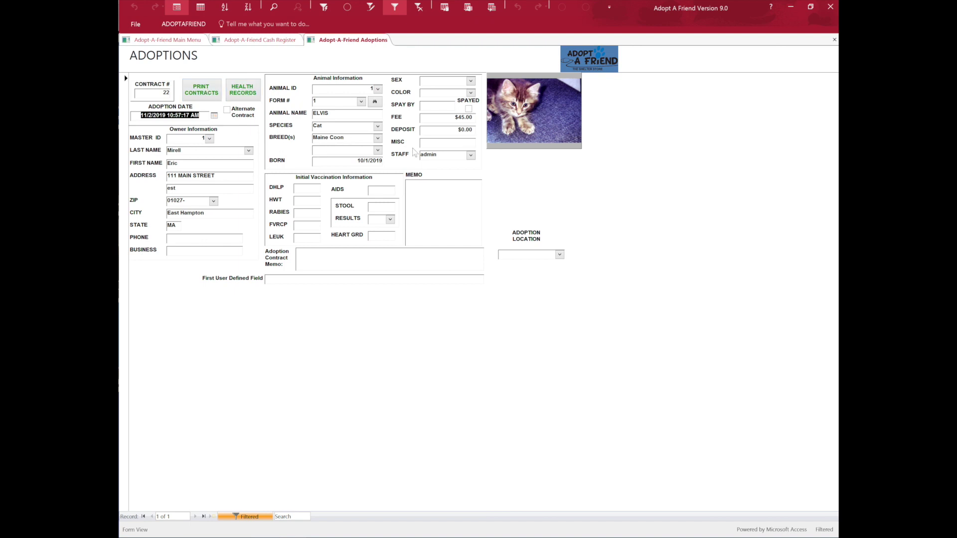
{"action": "left_click", "coordinate": [834, 40]}
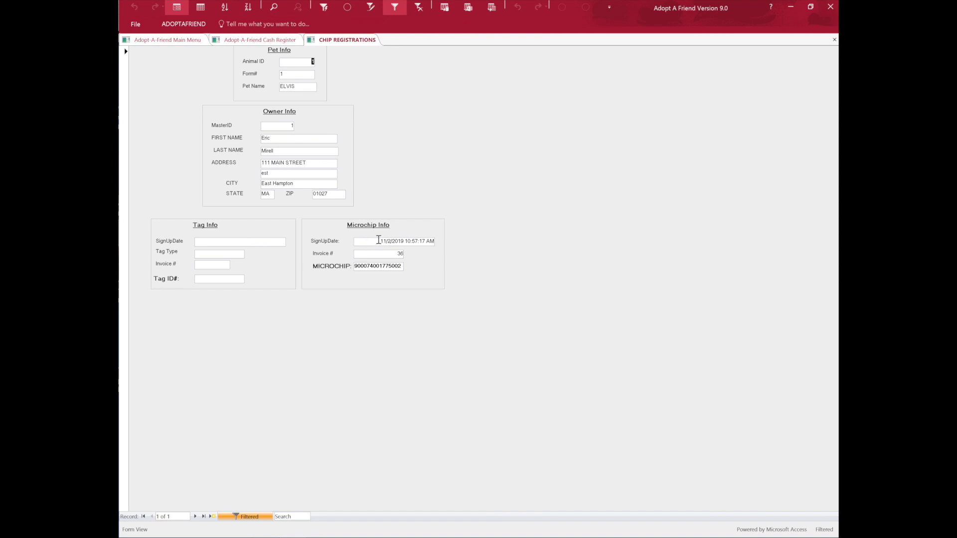
{"action": "left_click_drag", "start_coordinate": [380, 242], "coordinate": [440, 242]}
{"action": "left_click", "coordinate": [834, 40]}
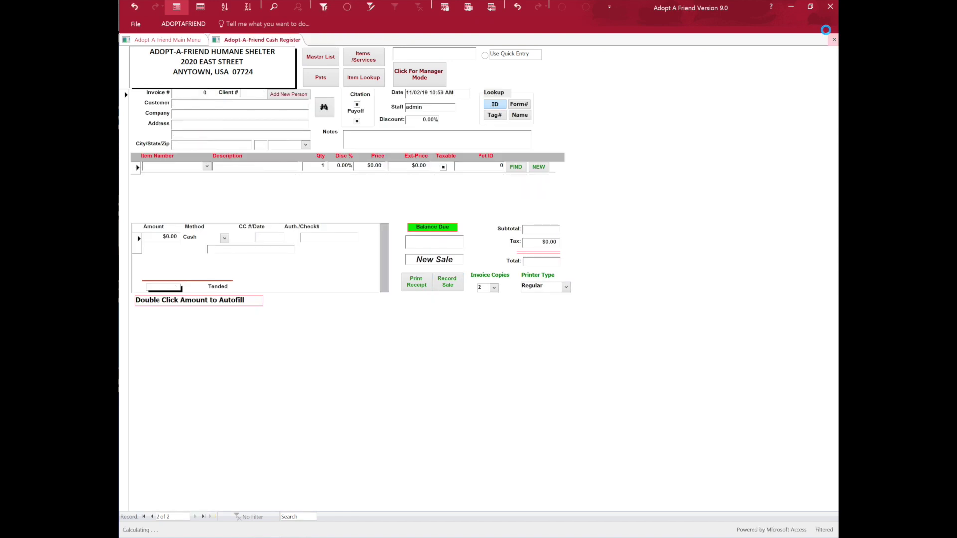
Leave the cash register and open the Point Of Sale Reports under Financial/Management.
{"action": "left_click", "coordinate": [834, 39]}
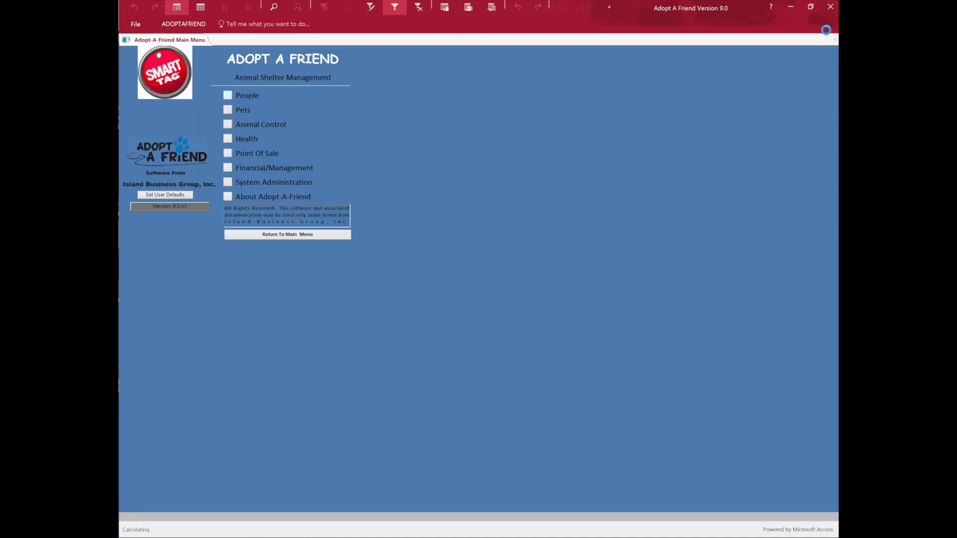
{"action": "left_click", "coordinate": [229, 169]}
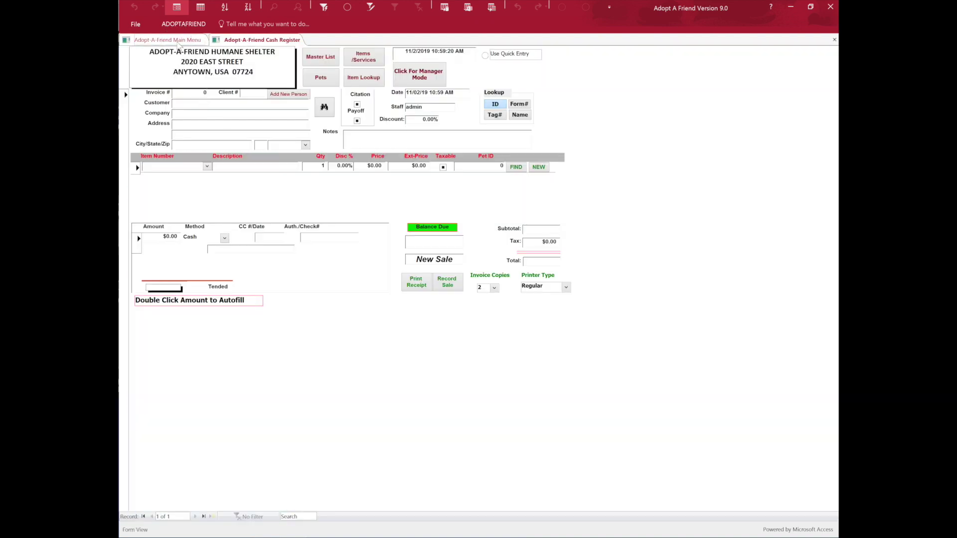
{"action": "left_click", "coordinate": [180, 42]}
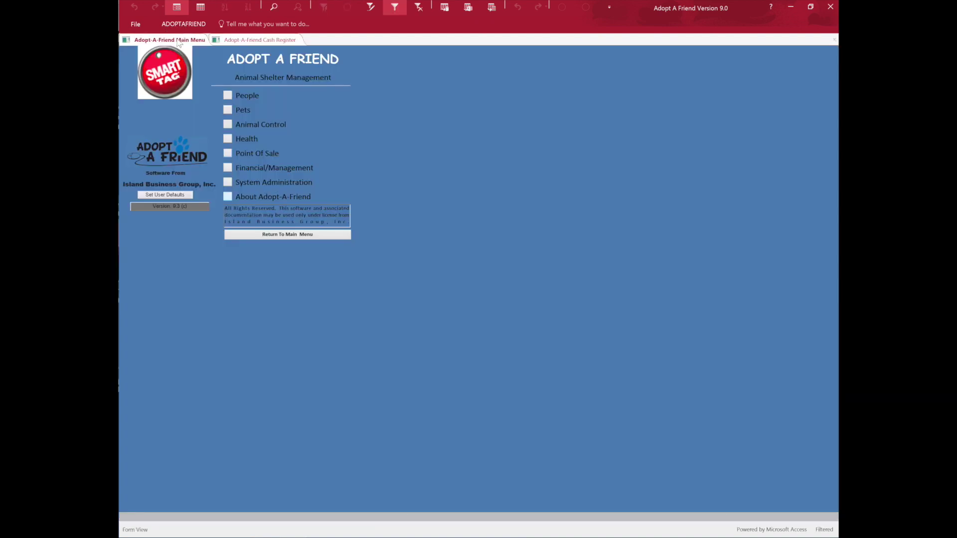
{"action": "left_click", "coordinate": [228, 168]}
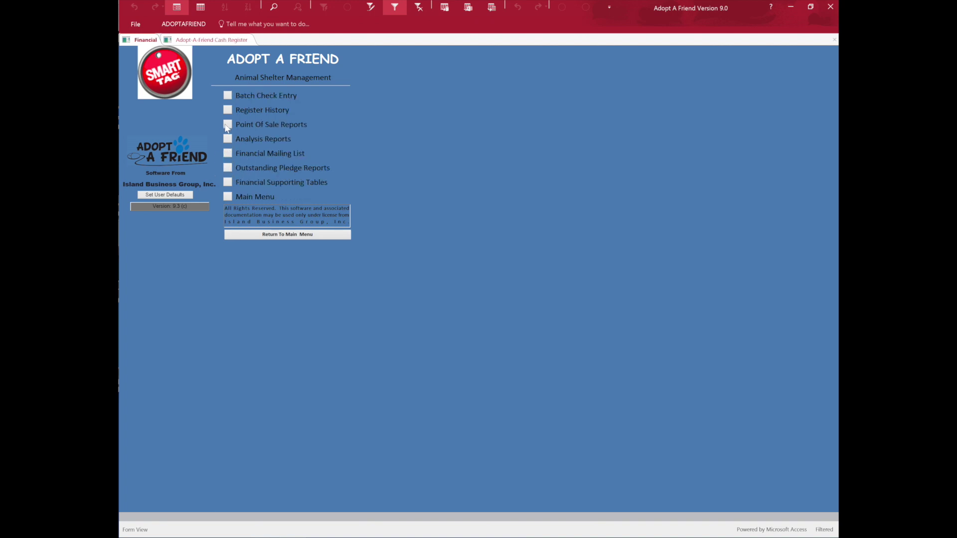
{"action": "left_click", "coordinate": [227, 110]}
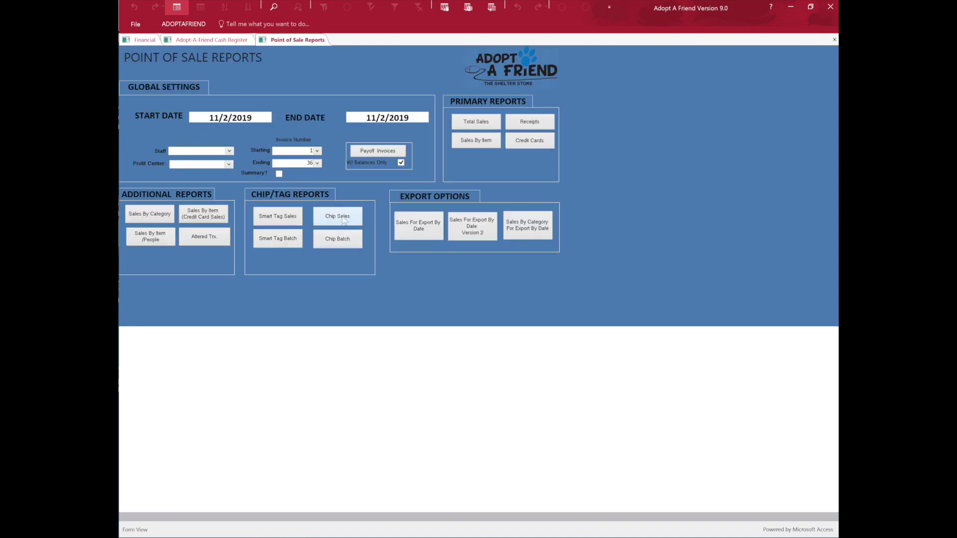
Preview the Chip Sales report and the Chip Batch report for 11/2/2019.
{"action": "left_click", "coordinate": [343, 221]}
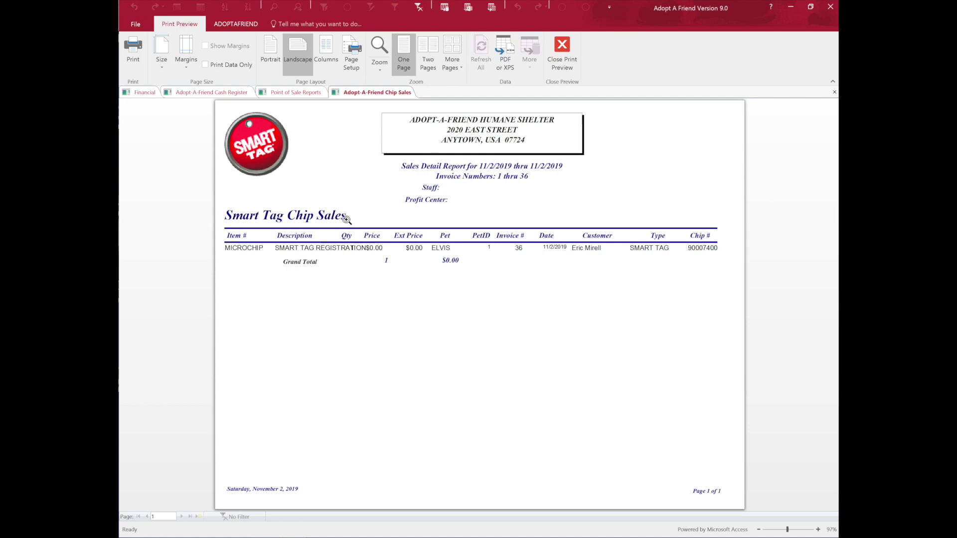
{"action": "left_click", "coordinate": [555, 39]}
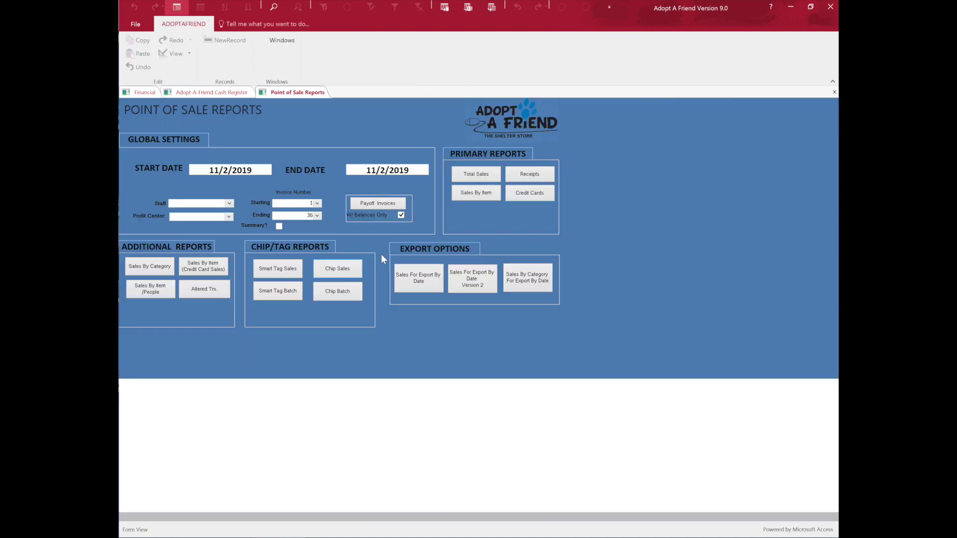
{"action": "left_click", "coordinate": [333, 284]}
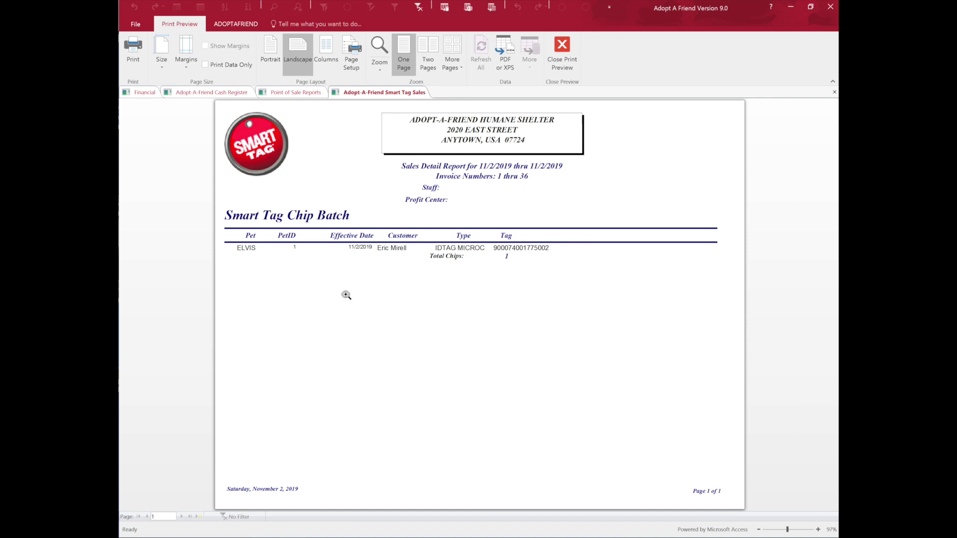
Leave the Chip Batch report and the financial section, and open Update Websites under System Administration.
{"action": "left_click", "coordinate": [562, 56]}
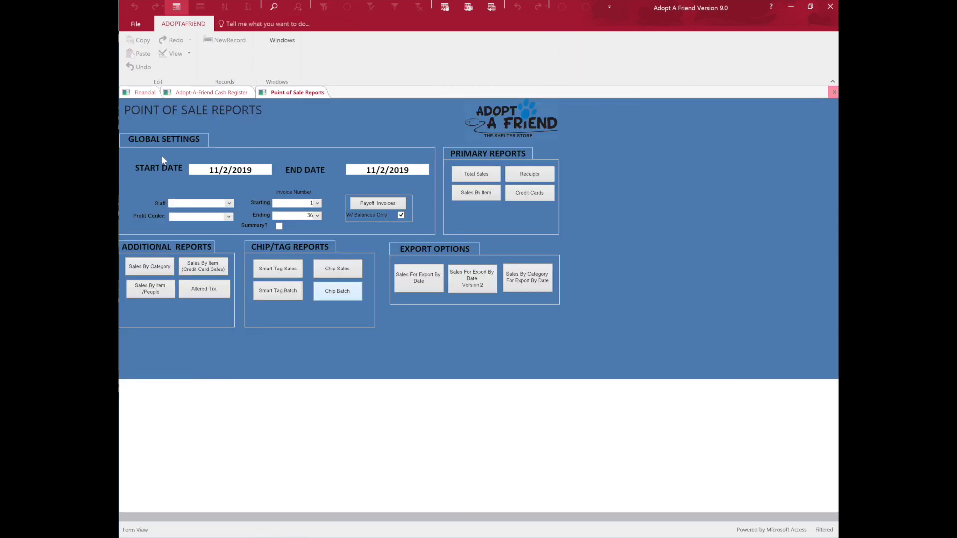
{"action": "left_click", "coordinate": [145, 96]}
{"action": "left_click", "coordinate": [288, 289]}
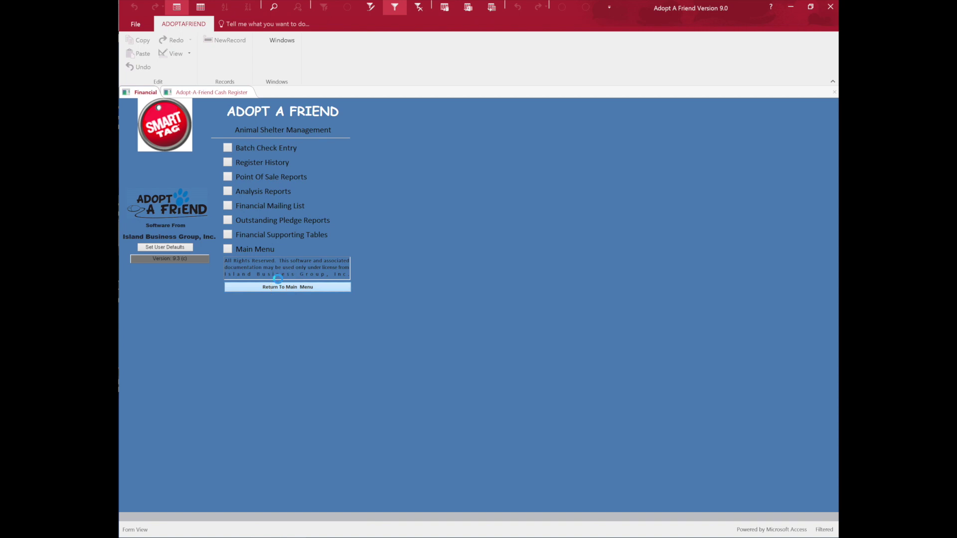
{"action": "left_click", "coordinate": [227, 237]}
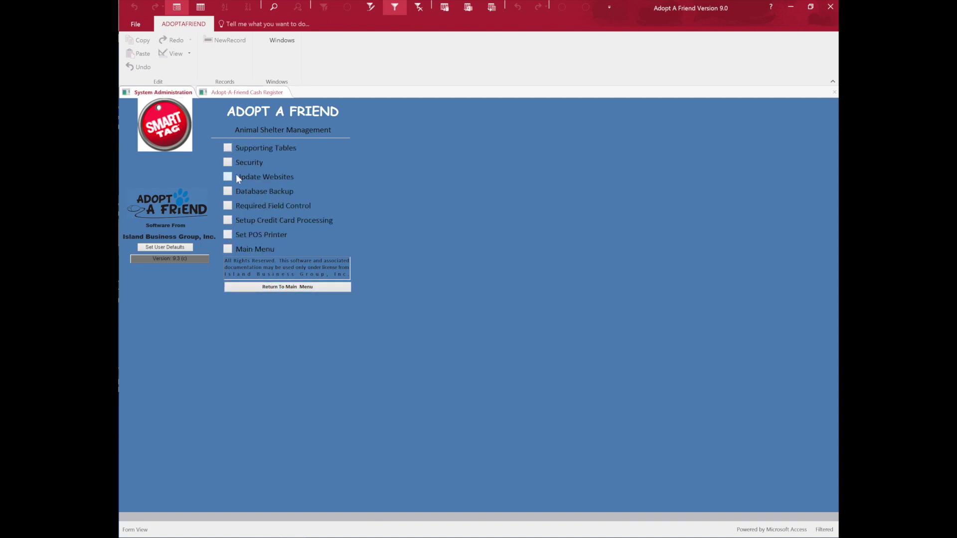
{"action": "left_click", "coordinate": [223, 165]}
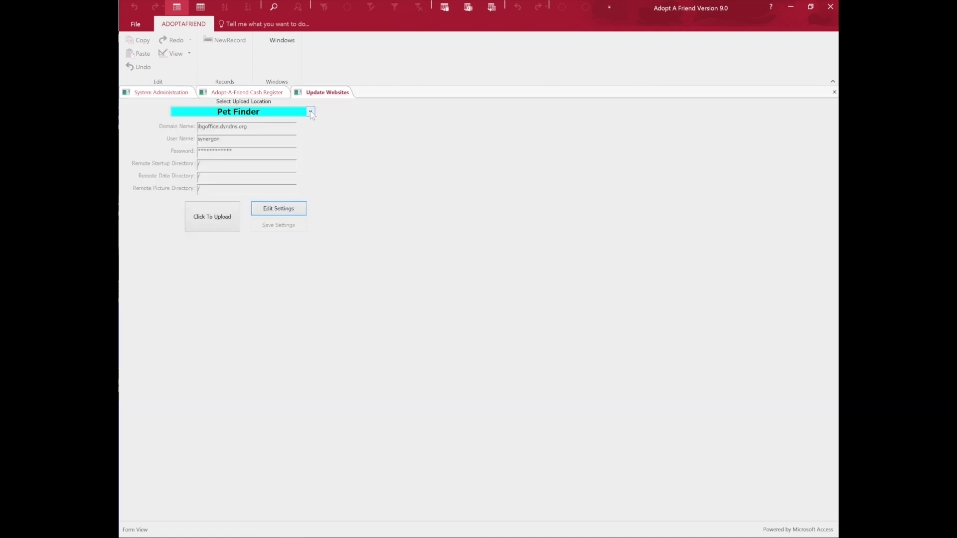
Choose Microchip as the upload location and set both the batch start date and end date to 11/2/2019.
{"action": "left_click", "coordinate": [310, 112]}
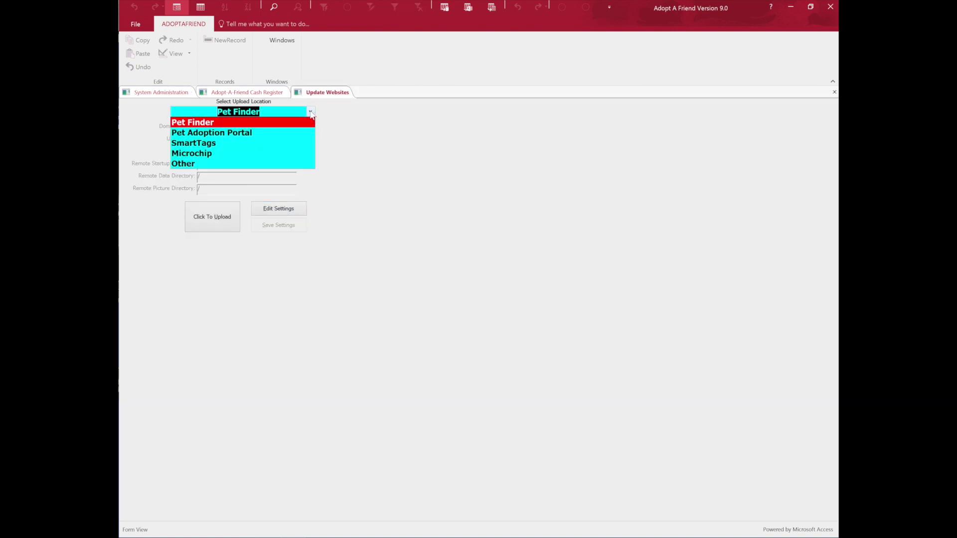
{"action": "left_click", "coordinate": [214, 155]}
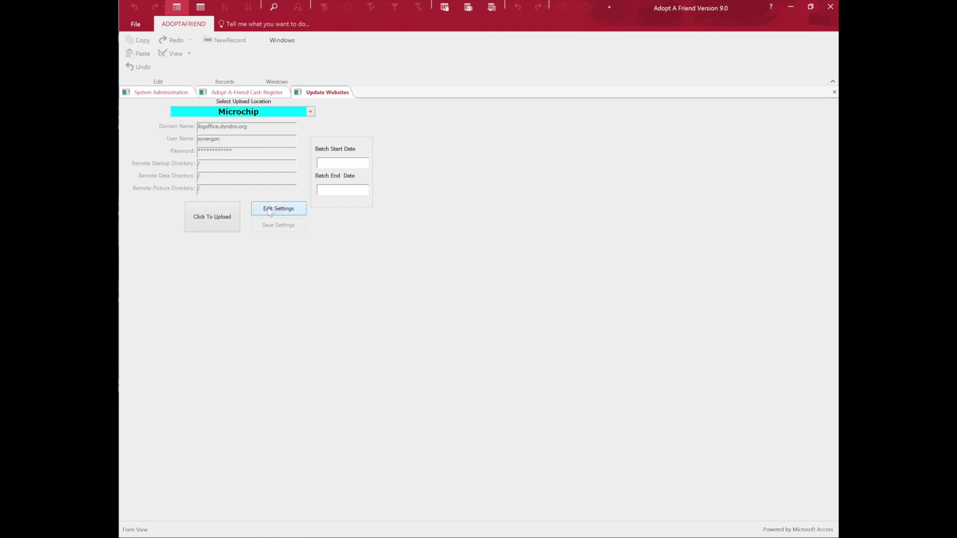
{"action": "left_click", "coordinate": [337, 162]}
{"action": "type", "text": "11/2/2019"}
{"action": "left_click", "coordinate": [348, 189]}
{"action": "type", "text": "11/2/2019"}
Upload the microchip registration batch, continue through the transfer messages, and close the Update Websites form.
{"action": "left_click", "coordinate": [207, 218]}
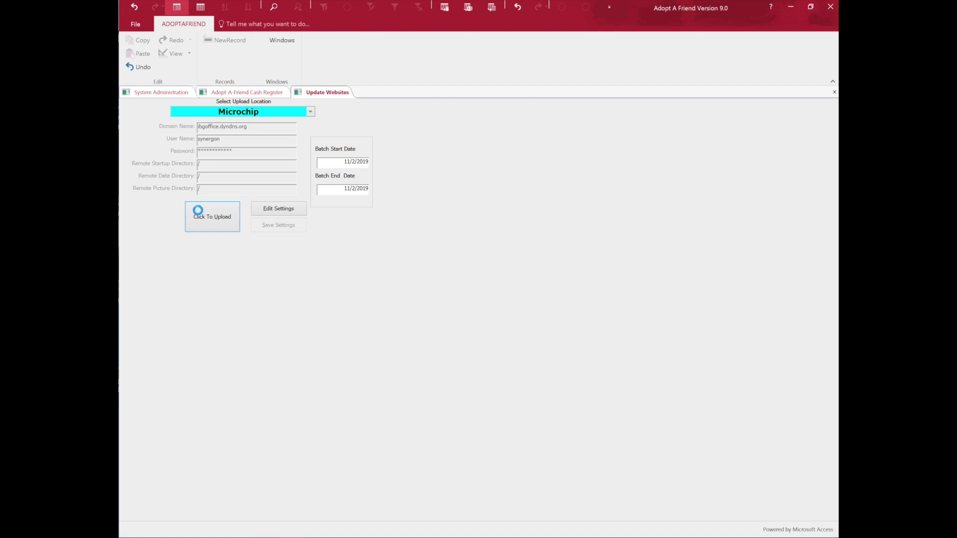
{"action": "left_click", "coordinate": [208, 224]}
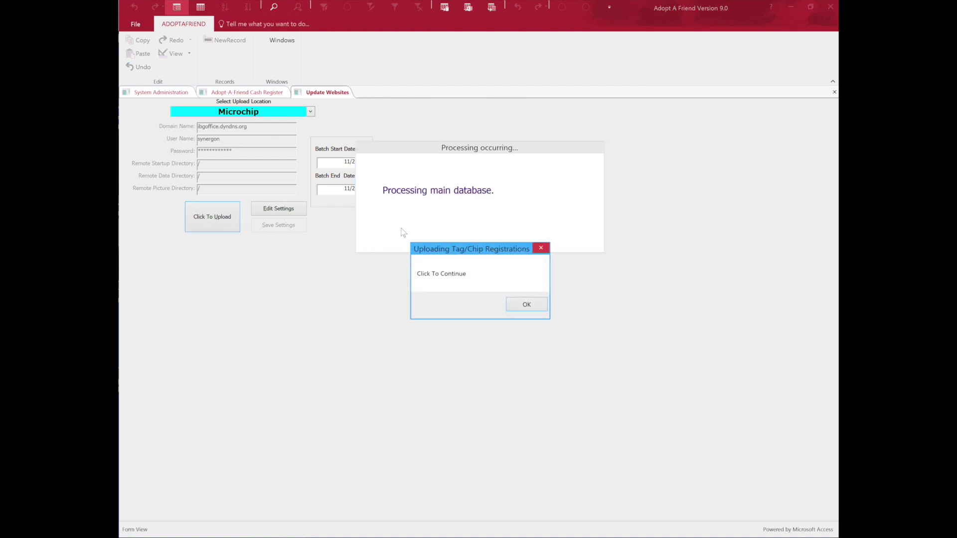
{"action": "left_click", "coordinate": [531, 304]}
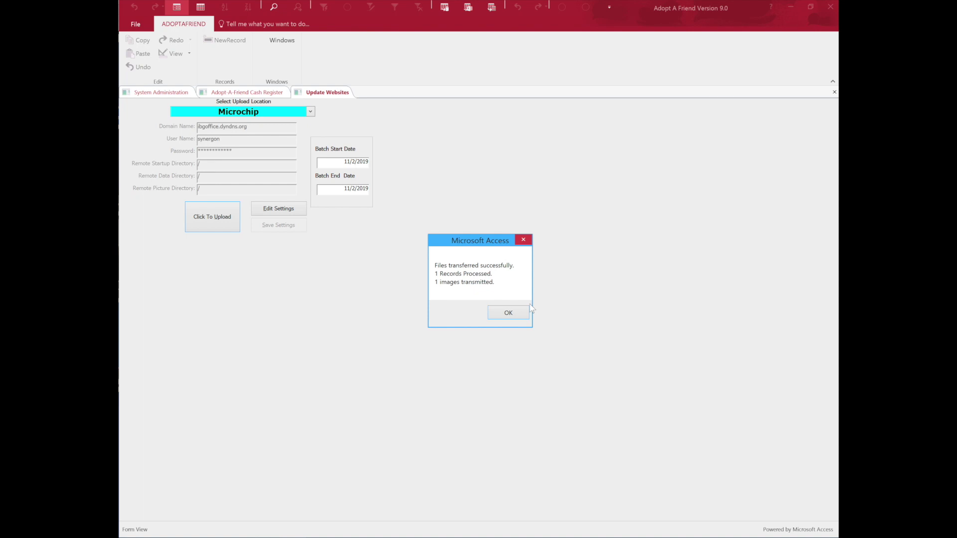
{"action": "left_click", "coordinate": [509, 315]}
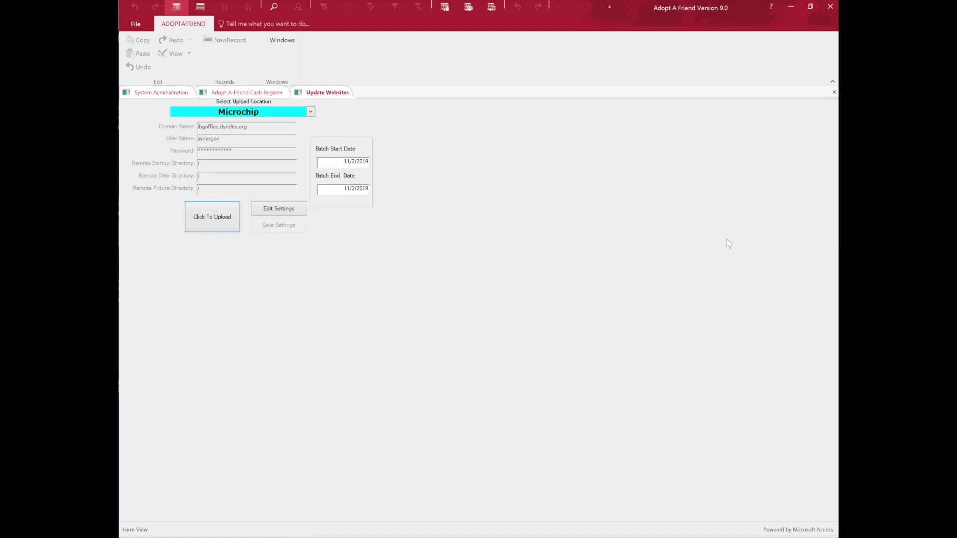
{"action": "left_click", "coordinate": [834, 92]}
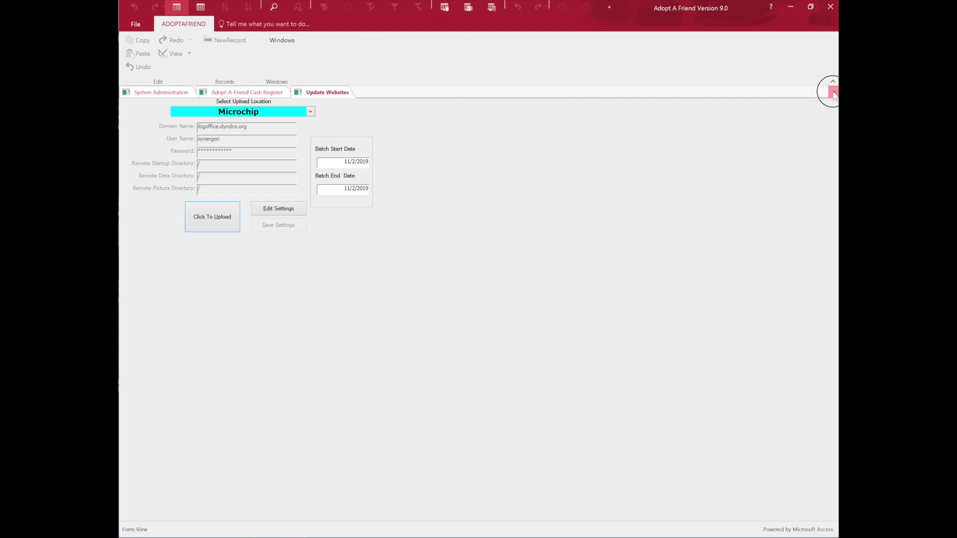